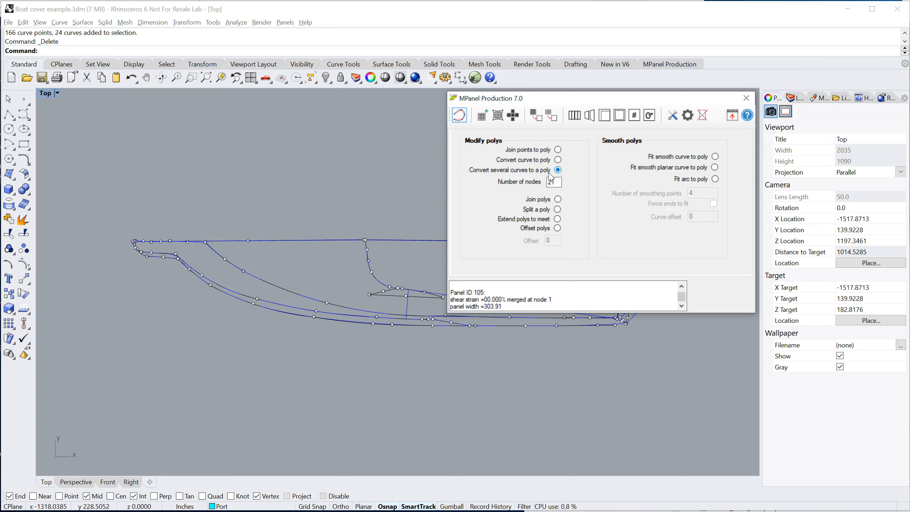
left_click(500, 119)
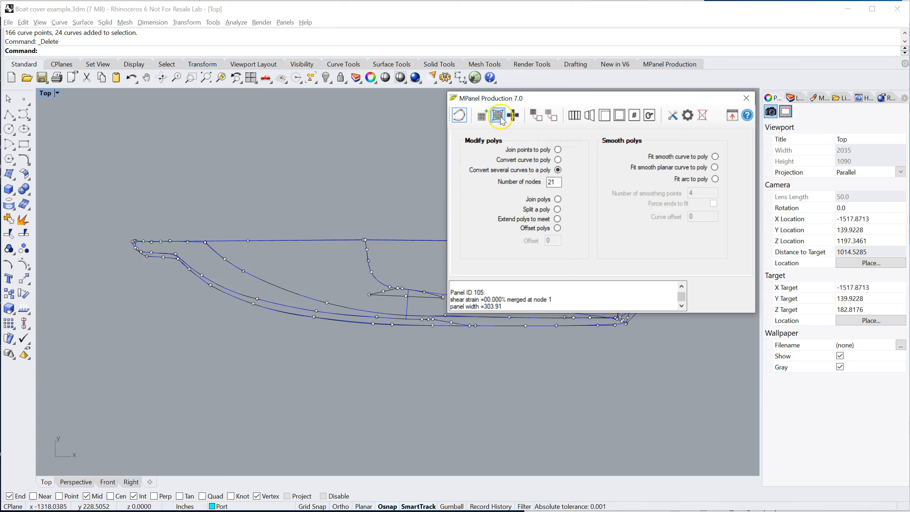
left_click(482, 115)
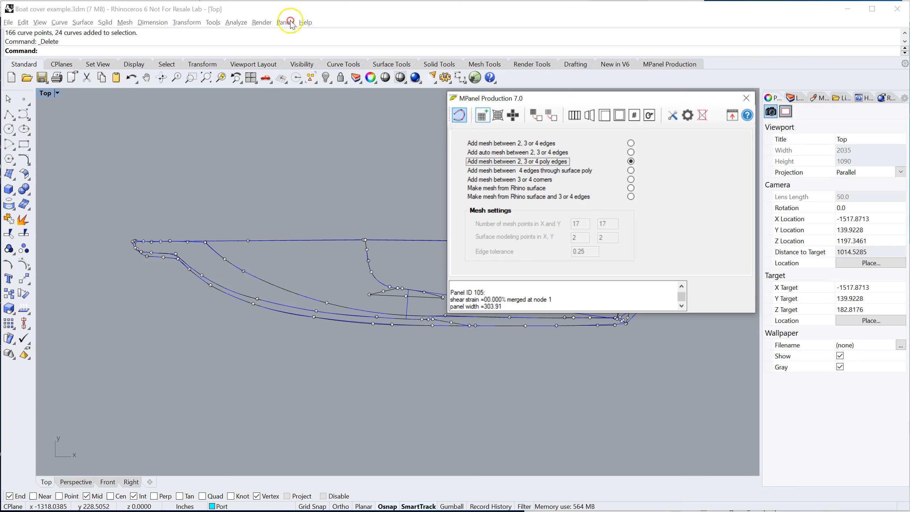
left_click(461, 116)
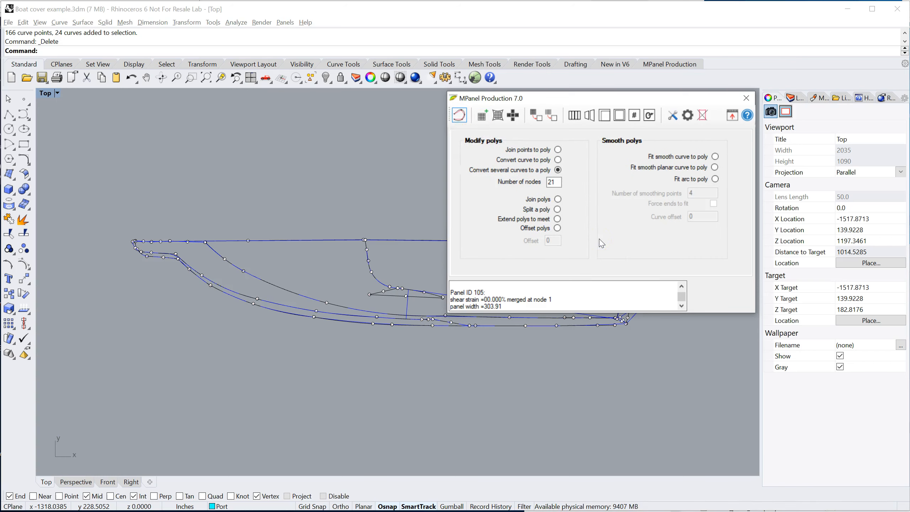
left_click(733, 115)
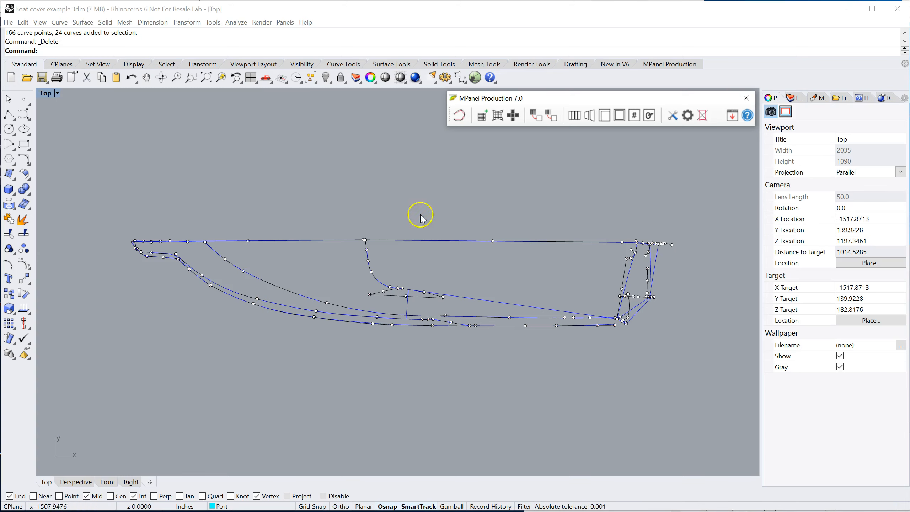
Step: Examine the separate curves that make up the long lower, long upper and short end edges of the boat cover panel
scroll(222, 269, "down", 5)
scroll(228, 272, "down", 4)
scroll(550, 374, "up", 7)
scroll(480, 366, "up", 5)
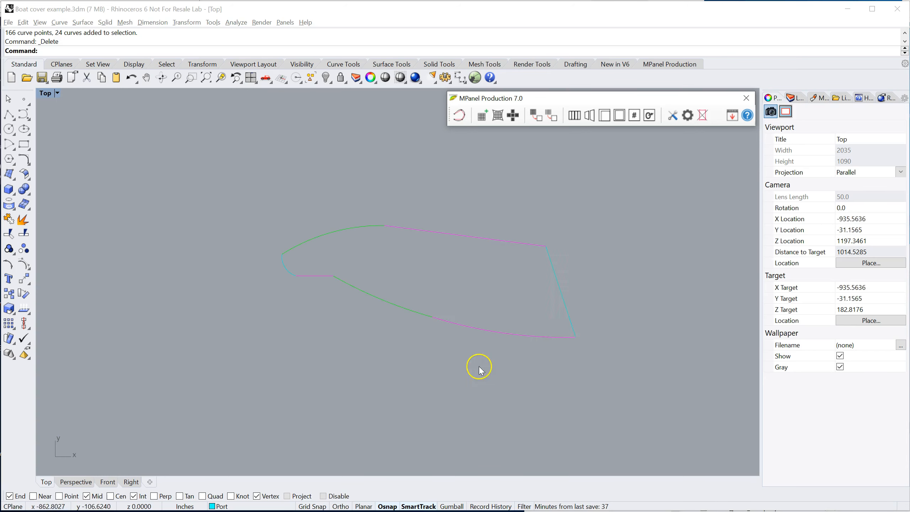
scroll(523, 301, "up", 3)
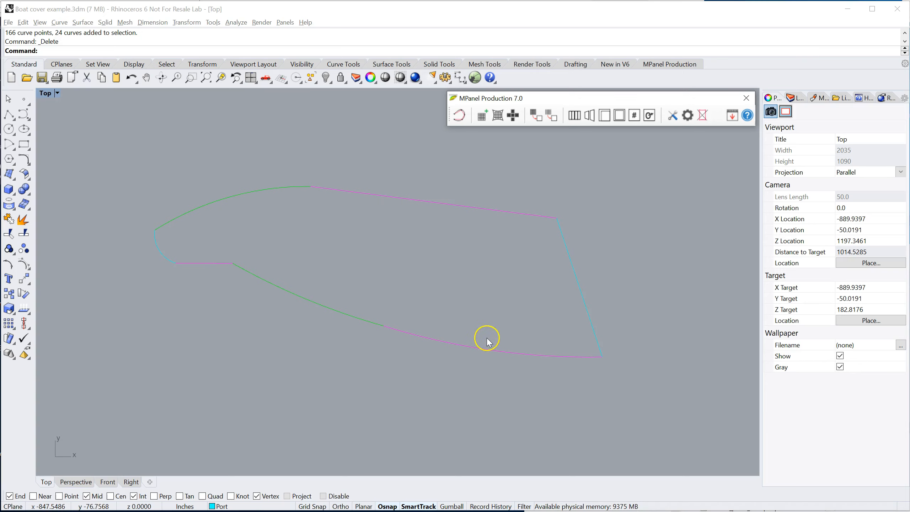
left_click(213, 269)
key("Escape")
left_click(286, 293)
left_click(434, 339)
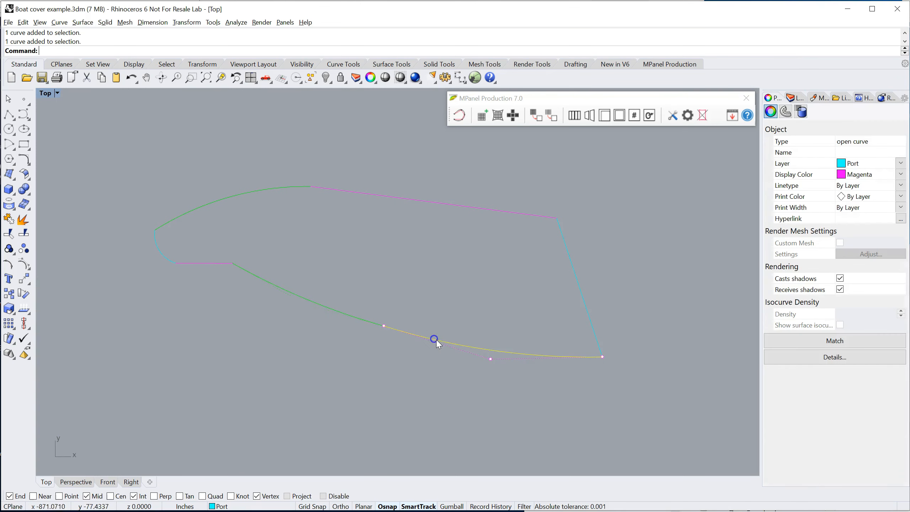
left_click(551, 327)
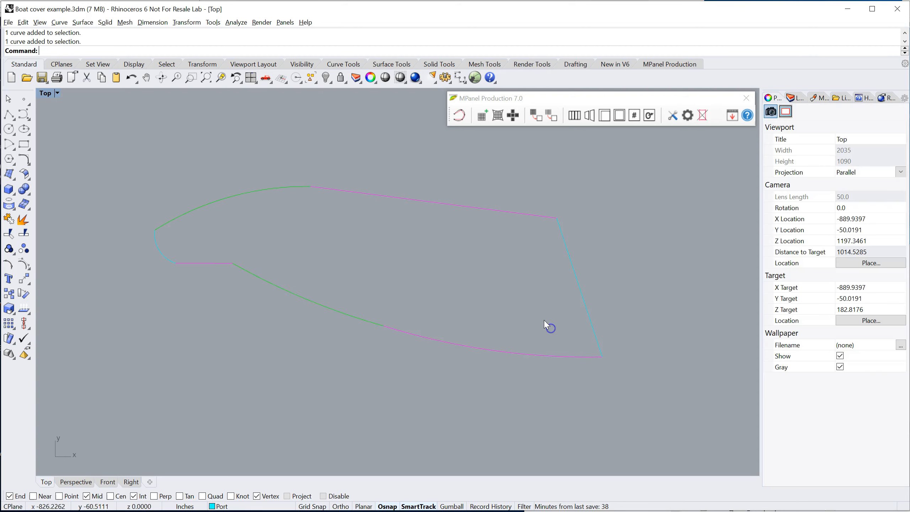
left_click(464, 210)
left_click(261, 190)
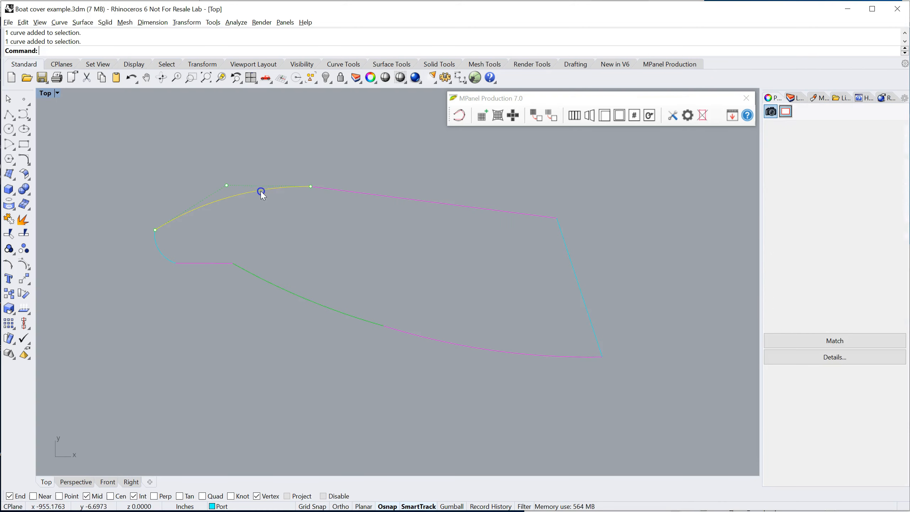
left_click(297, 235)
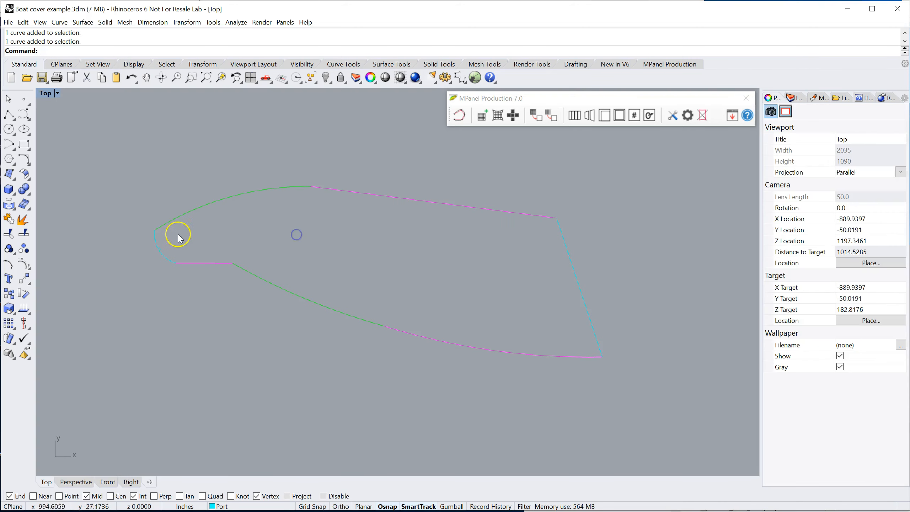
left_click(165, 261)
left_click(549, 271)
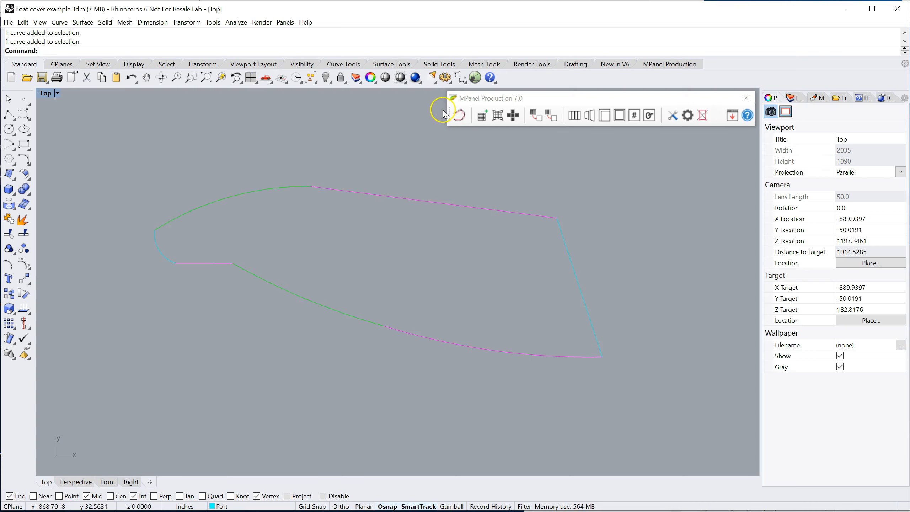
Step: Convert the three connected curves of the panel's lower edge to a single poly with 21 nodes
left_click(460, 116)
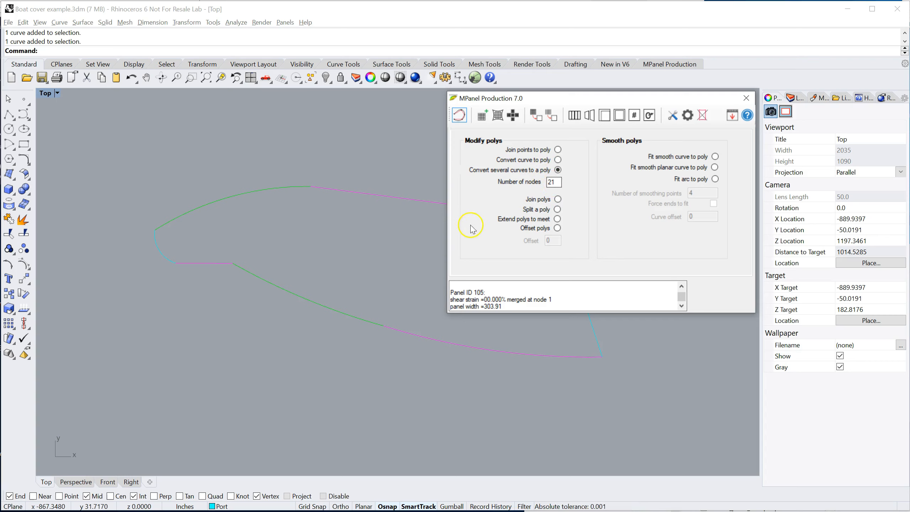
left_click(234, 264)
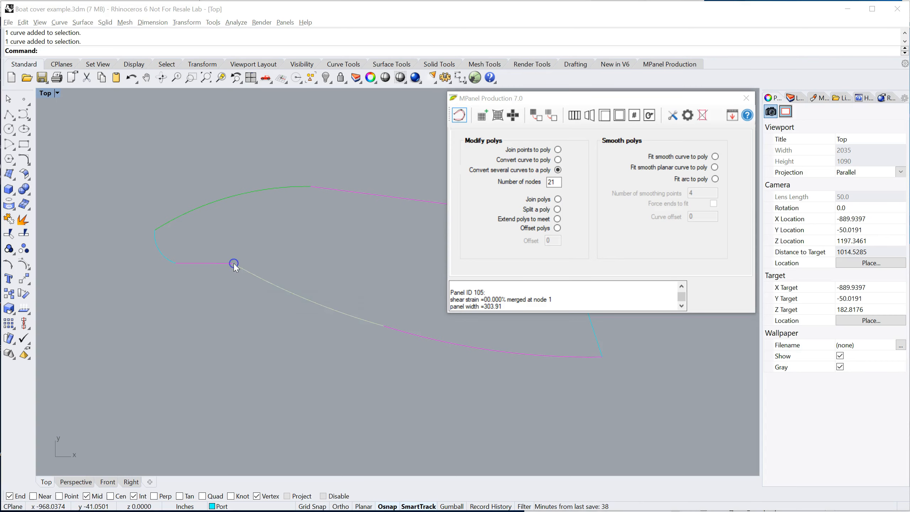
left_click(377, 330)
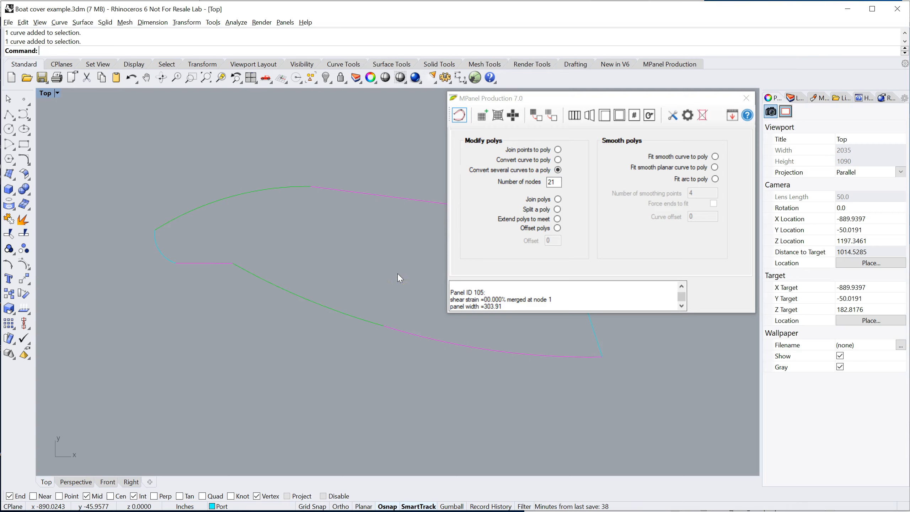
left_click_drag(418, 357, 219, 239)
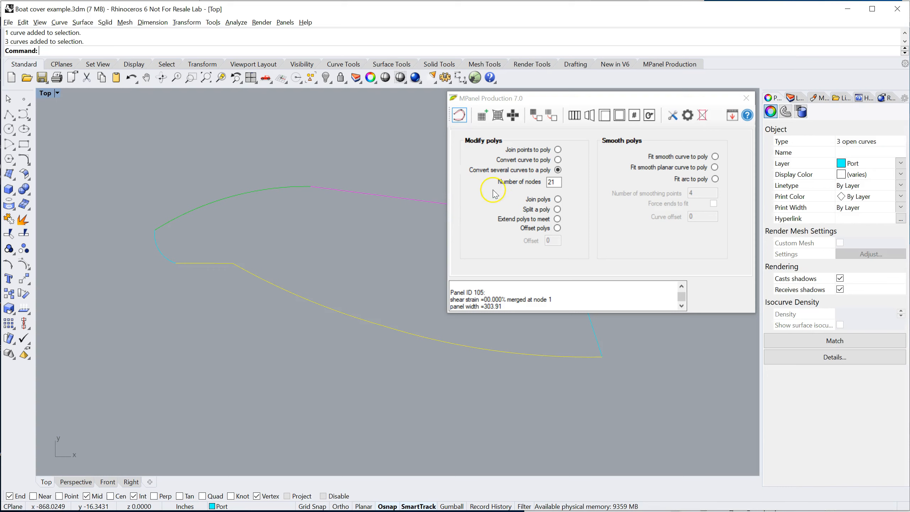
left_click(460, 117)
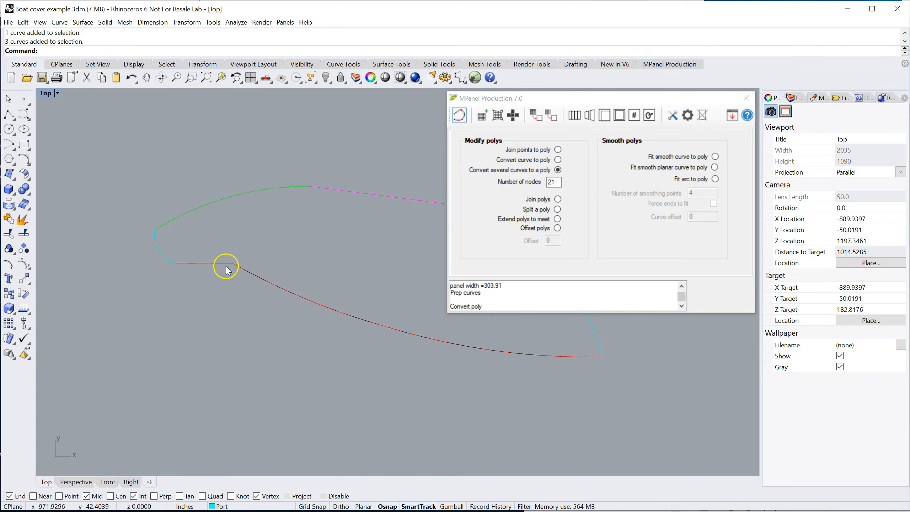
Step: Clear the red source curves left over from the lower edge's poly conversion
scroll(201, 265, "up", 9)
scroll(237, 267, "up", 3)
scroll(243, 287, "down", 4)
scroll(197, 317, "down", 4)
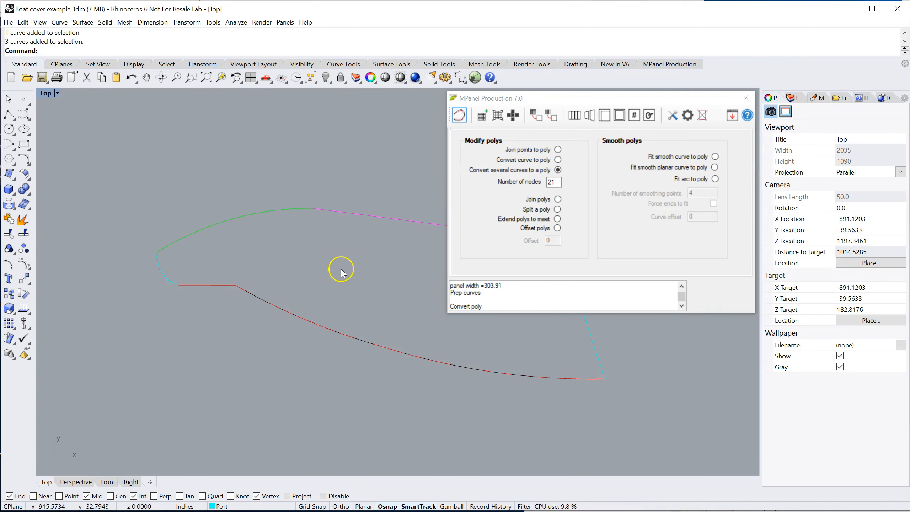
left_click(702, 115)
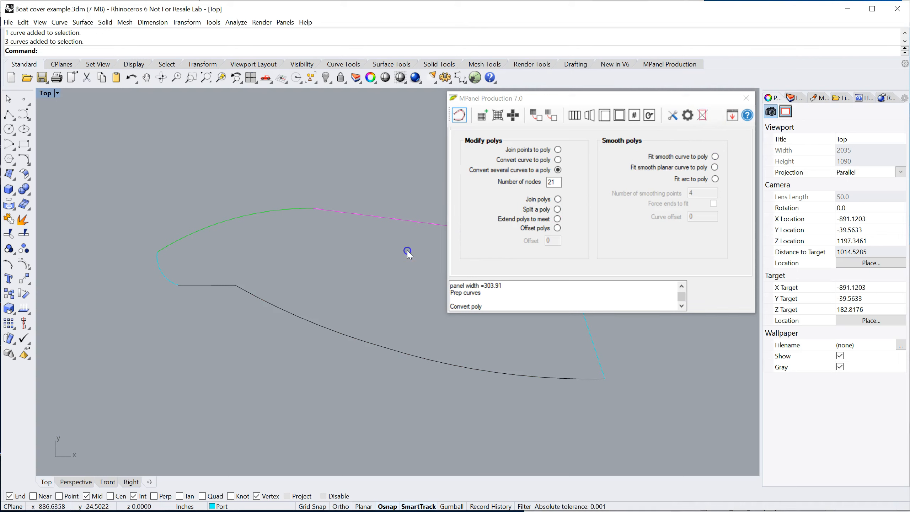
Step: Convert the two connected upper edge curves to a single 21-node poly and clear their red source curves
left_click_drag(294, 172, 292, 171)
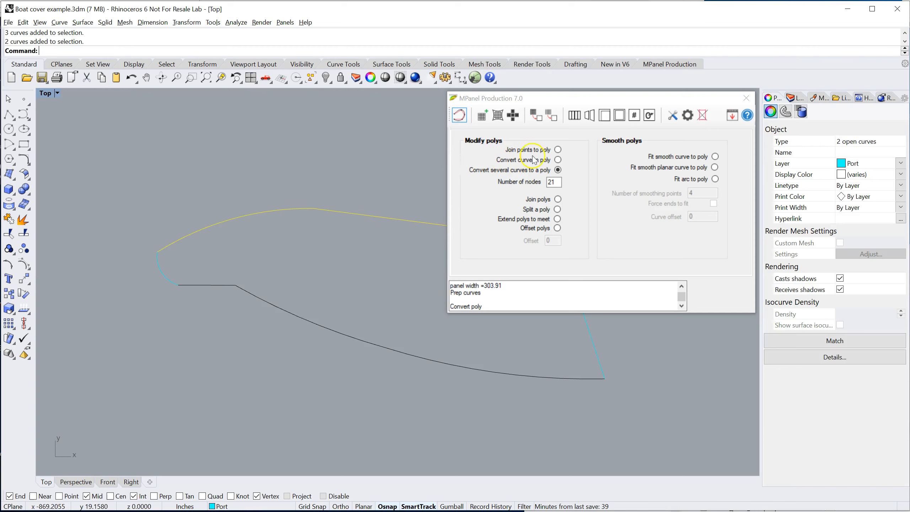
left_click(459, 114)
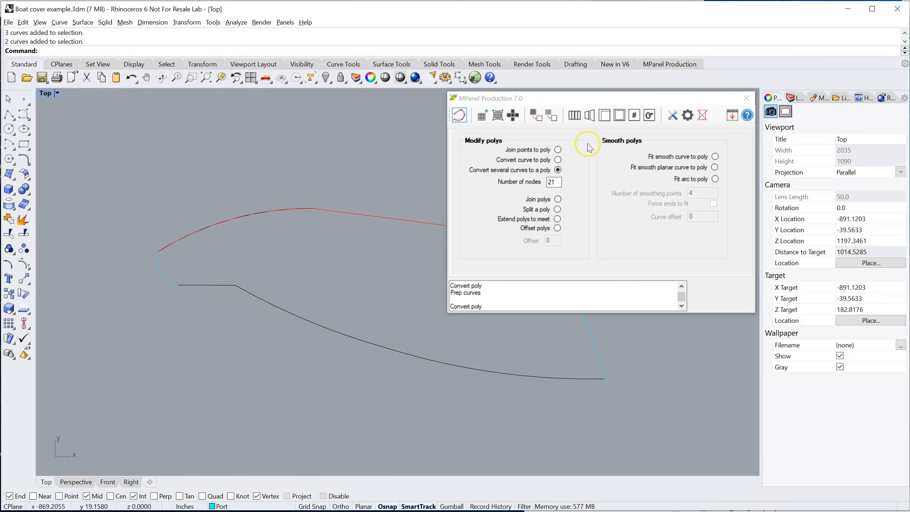
left_click(703, 117)
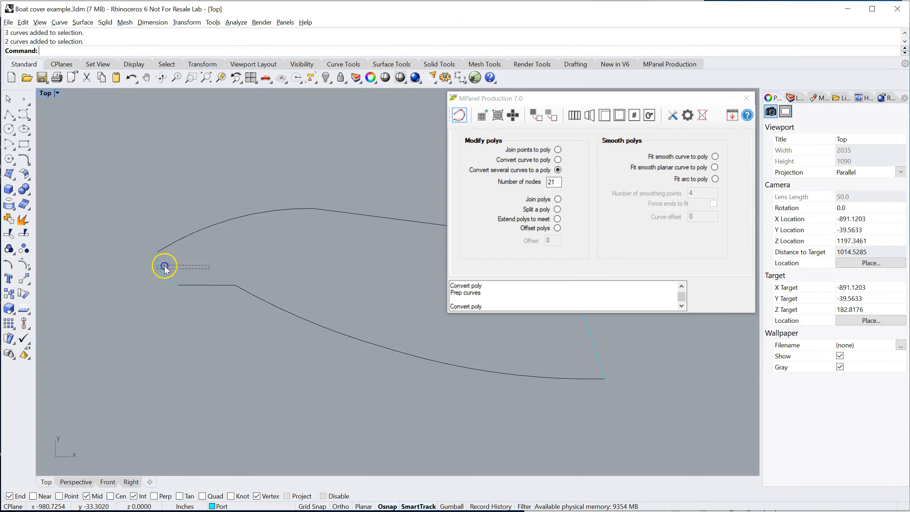
Step: Convert the short curved end and the slanted straight end individually to polys with 7 nodes each
left_click(143, 264)
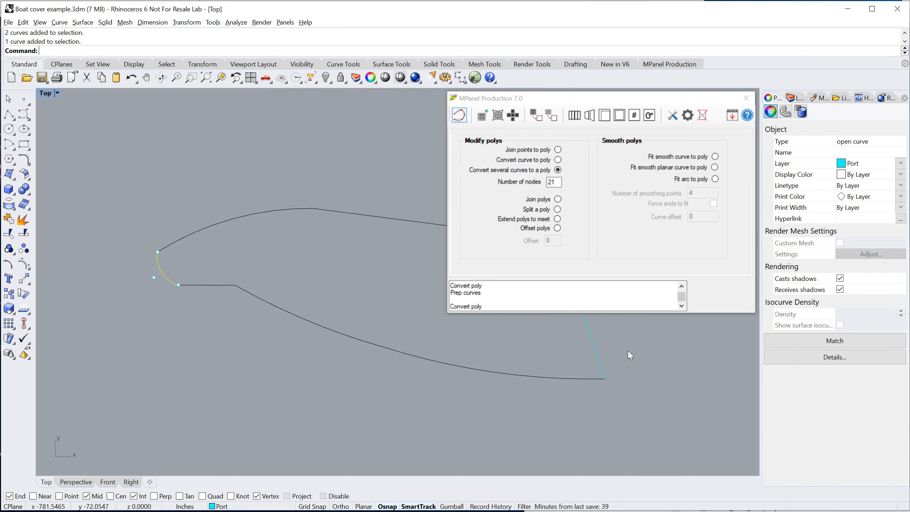
left_click(518, 353)
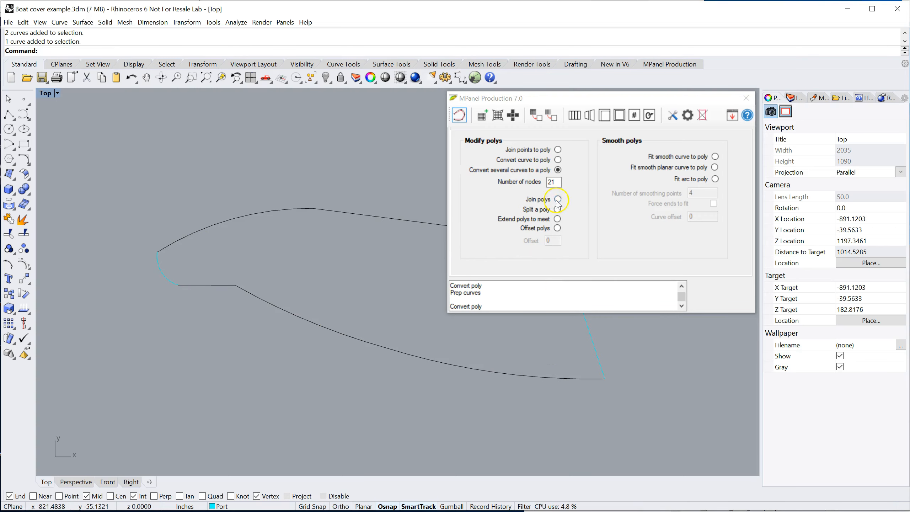
left_click_drag(557, 182, 528, 181)
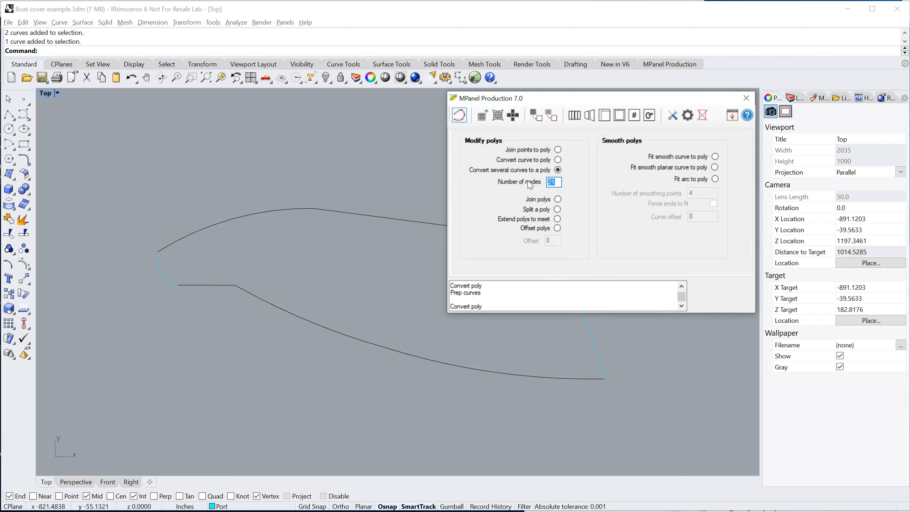
left_click(617, 203)
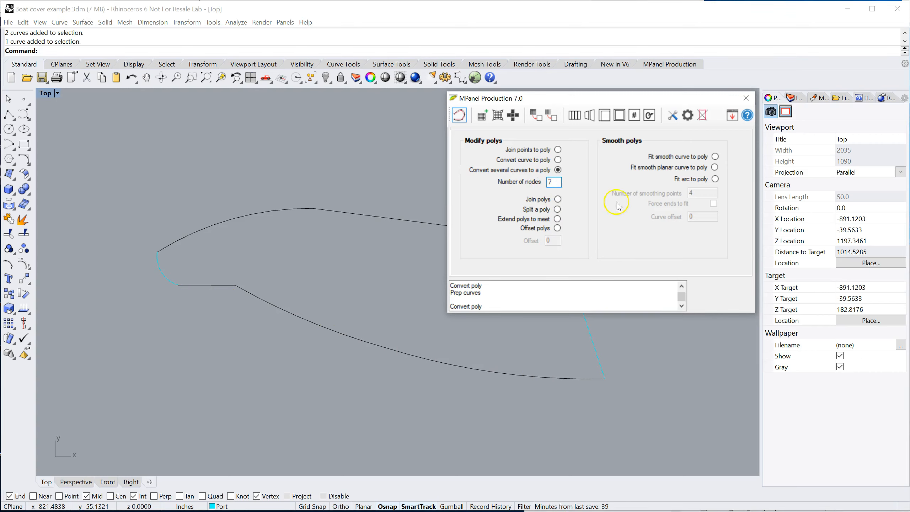
left_click(603, 240)
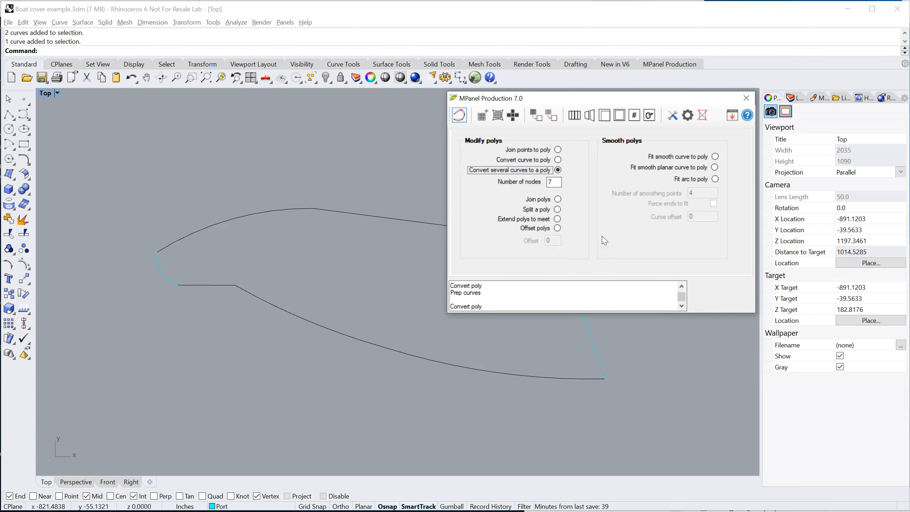
left_click(167, 280)
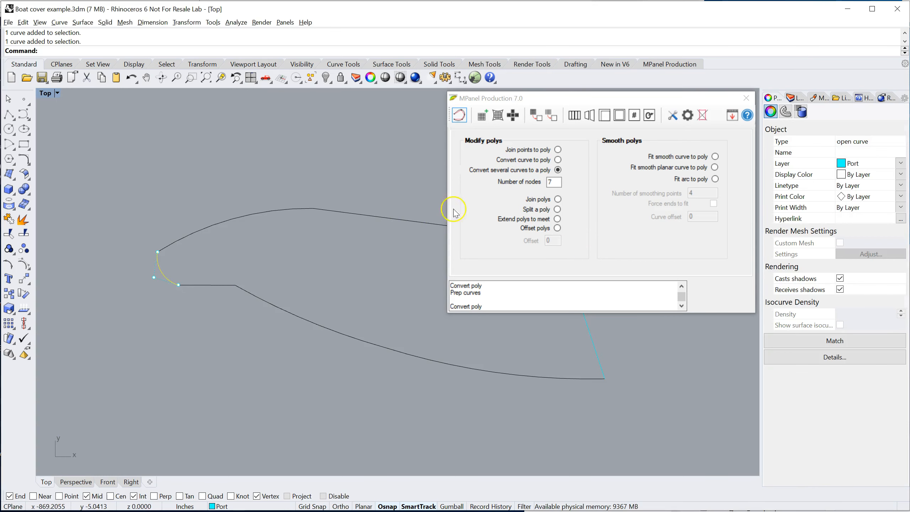
left_click(559, 160)
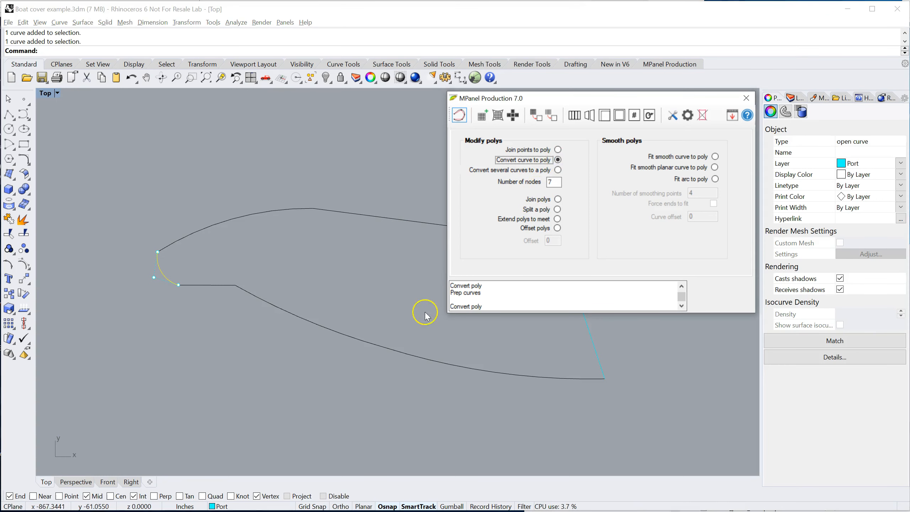
left_click(595, 353)
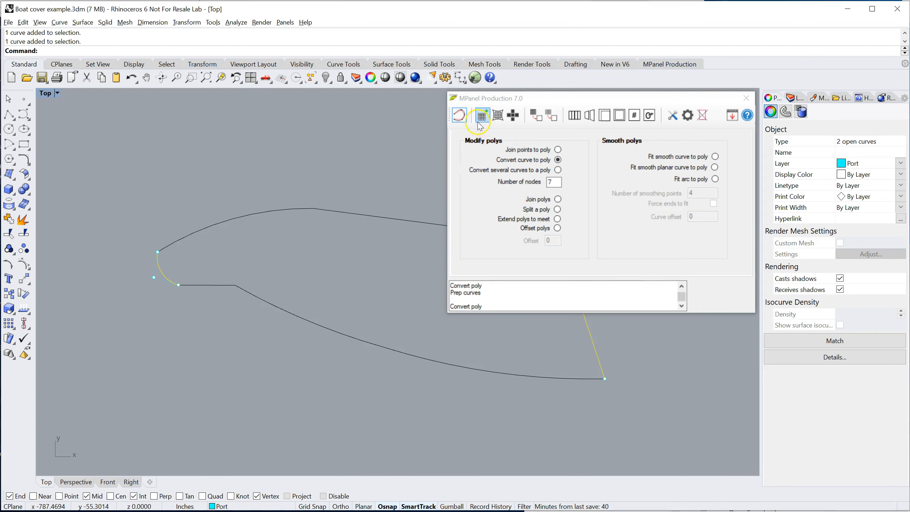
left_click(461, 117)
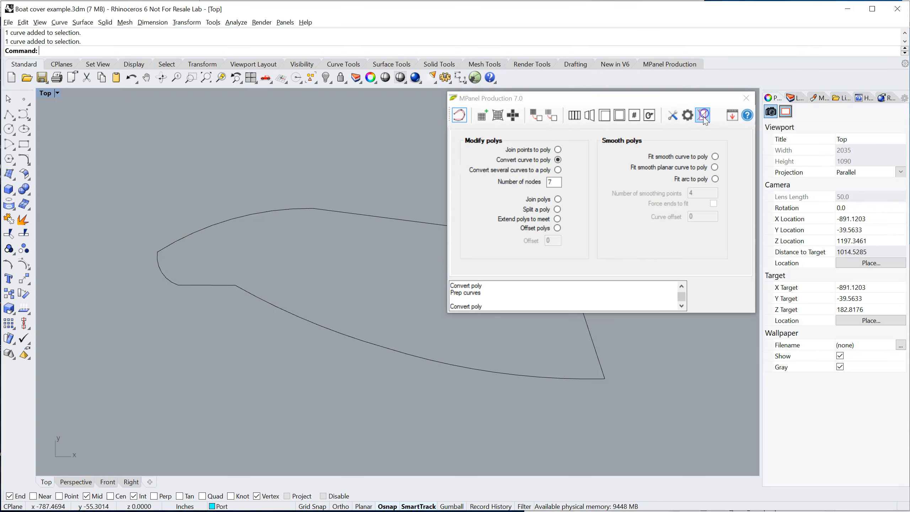
Step: Inspect the node spacing and end points along the panel's converted long edge polys
scroll(279, 377, "down", 2)
left_click(324, 355)
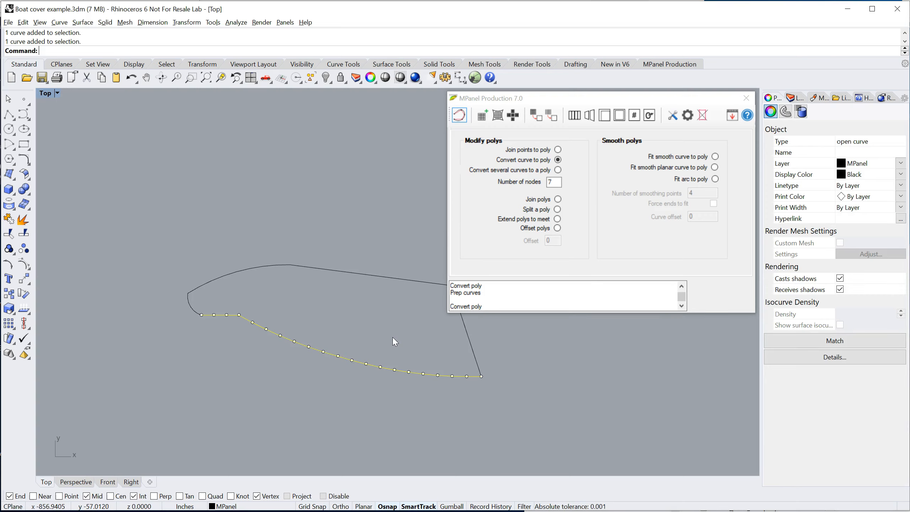
scroll(242, 257, "down", 4)
scroll(399, 329, "up", 8)
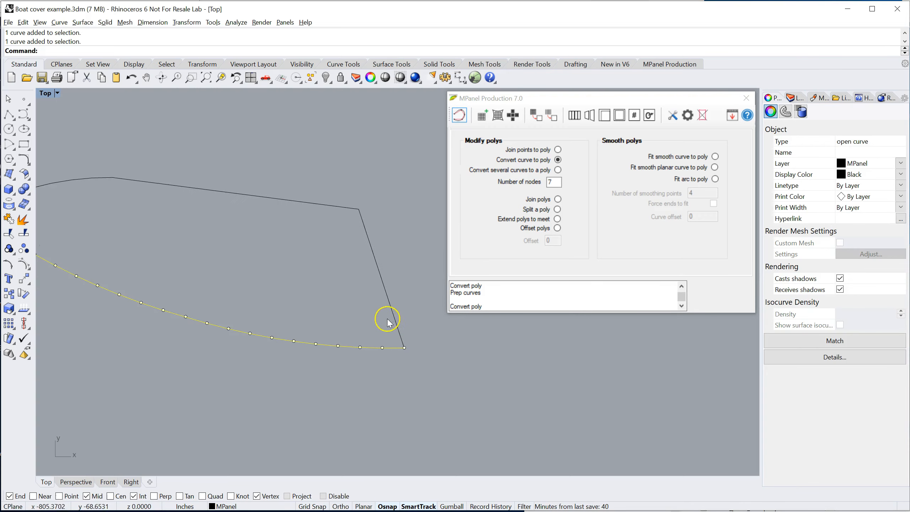
scroll(308, 269, "down", 3)
left_click(263, 238)
left_click(259, 219)
left_click(286, 242)
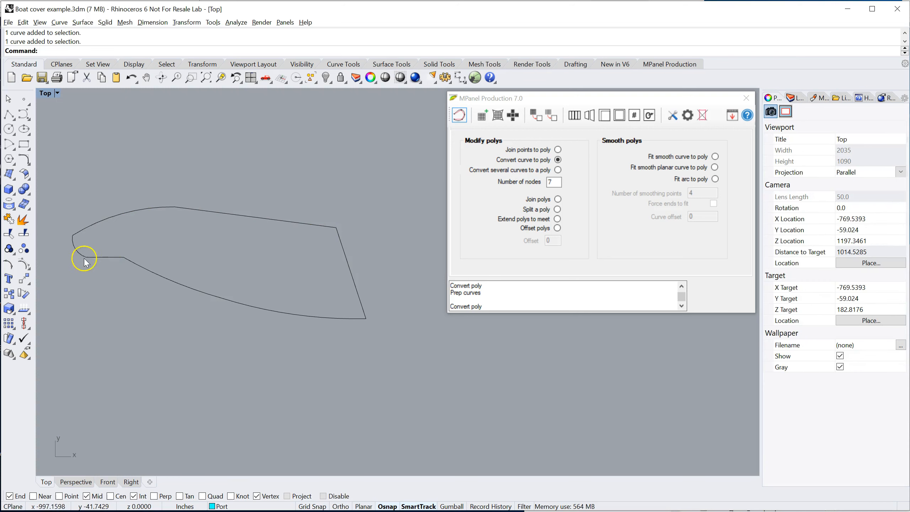
left_click(231, 303)
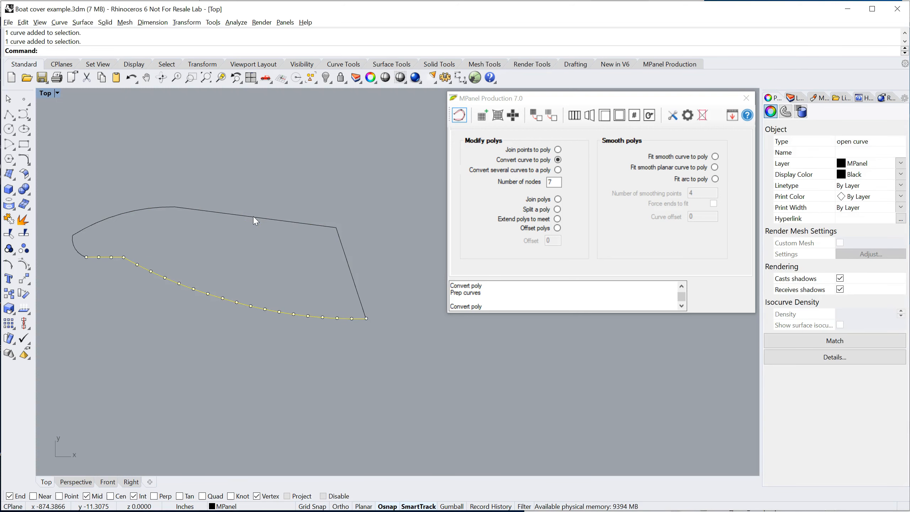
left_click(156, 210)
left_click(179, 229)
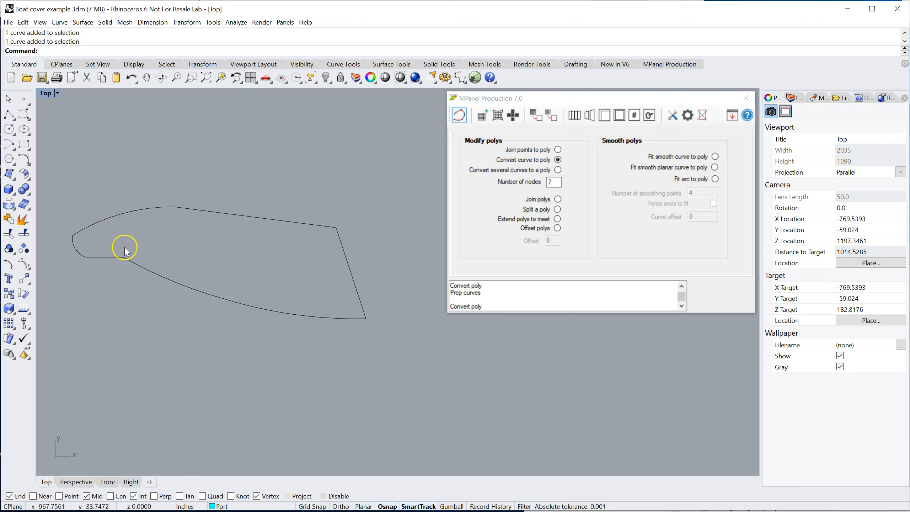
Step: Add a mesh between the four poly edges, picking the lower edge, slanted straight end, upper edge and short curved end in order
scroll(106, 238, "up", 1)
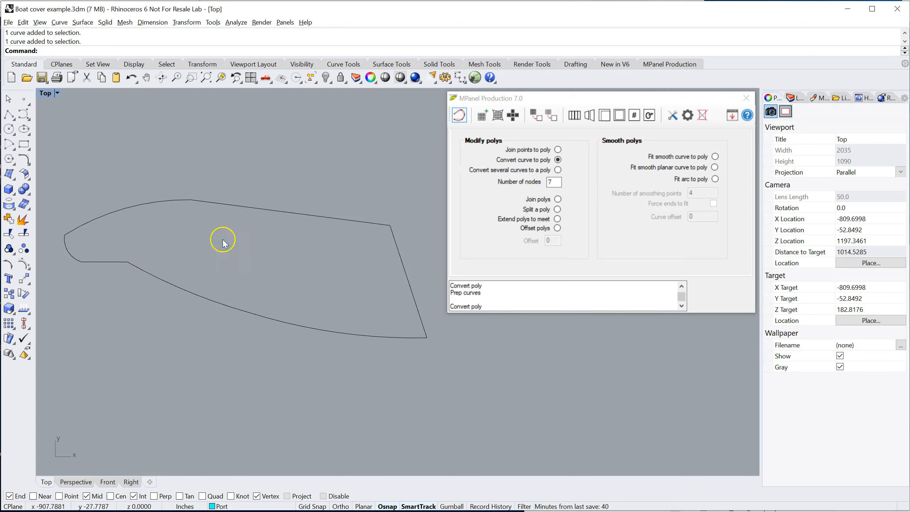
left_click(482, 121)
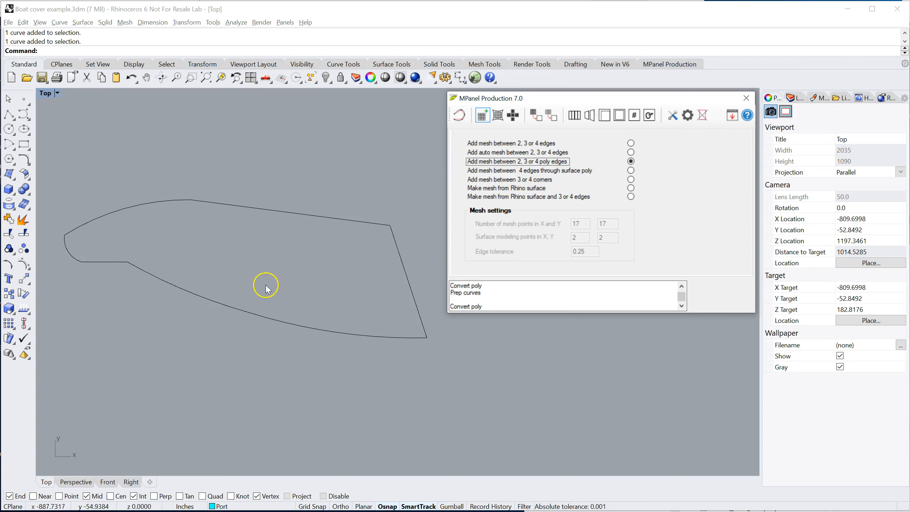
left_click(233, 305)
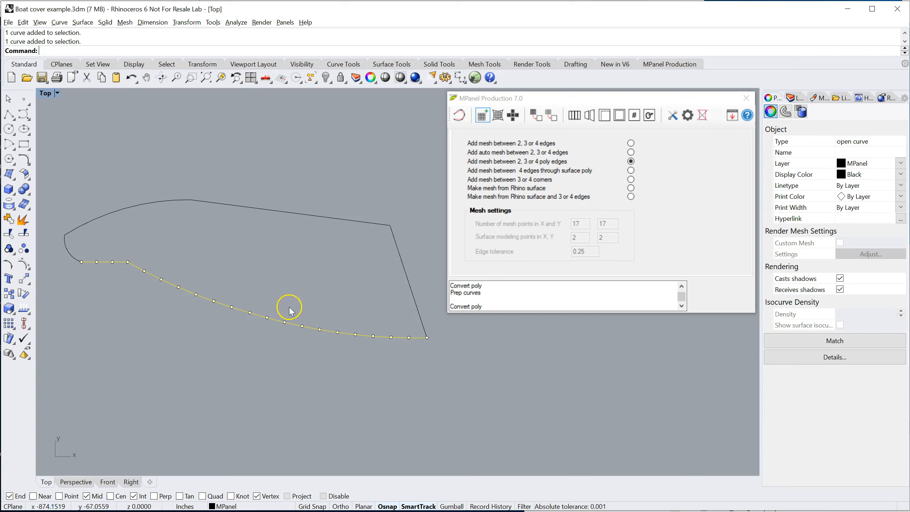
left_click(334, 357)
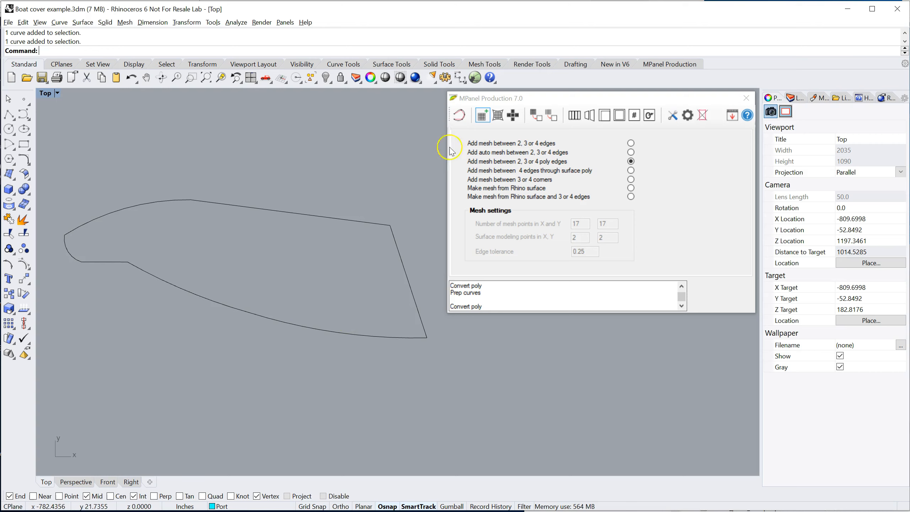
left_click(483, 116)
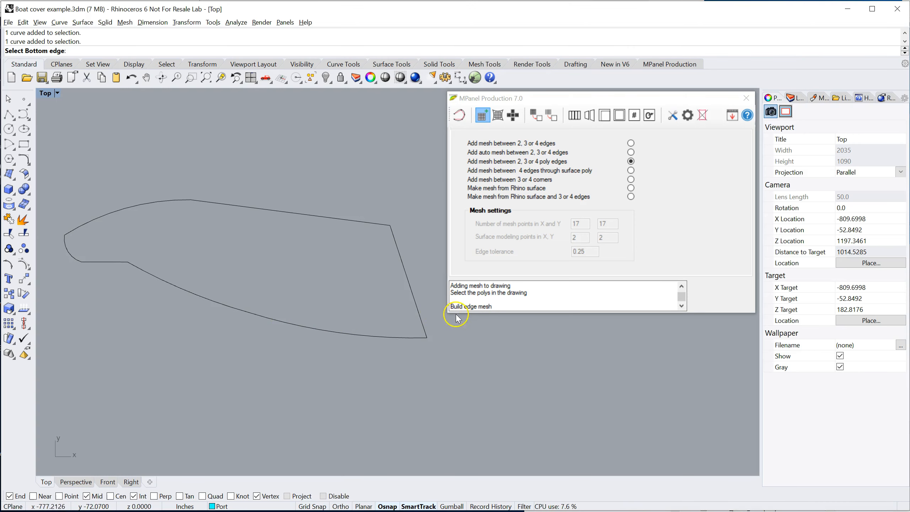
left_click(349, 332)
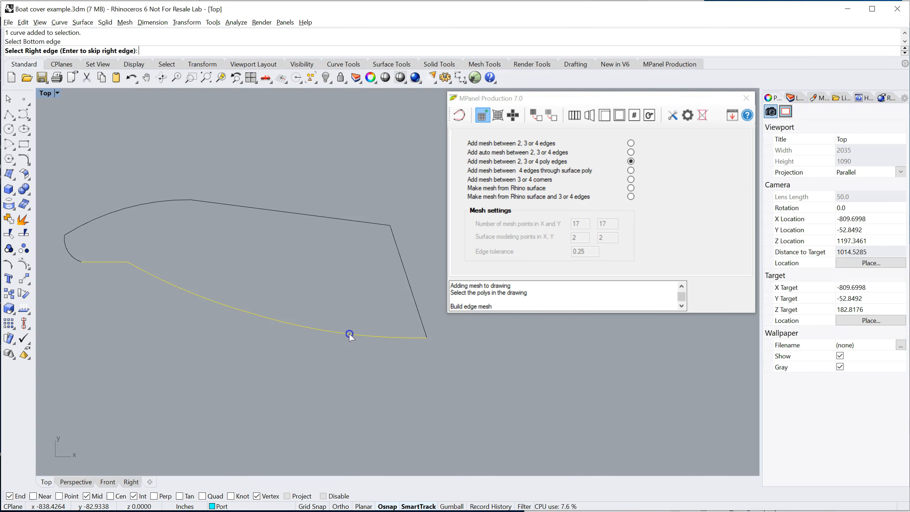
left_click(412, 290)
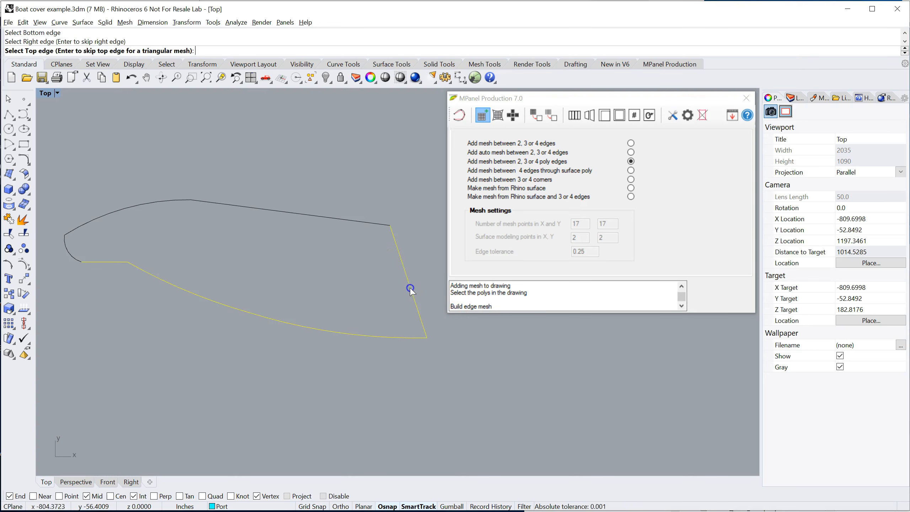
left_click(342, 219)
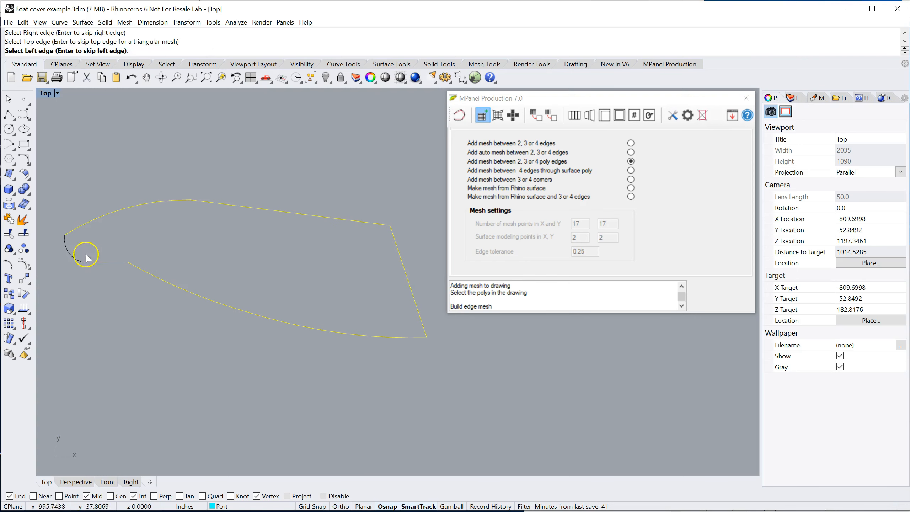
left_click(76, 261)
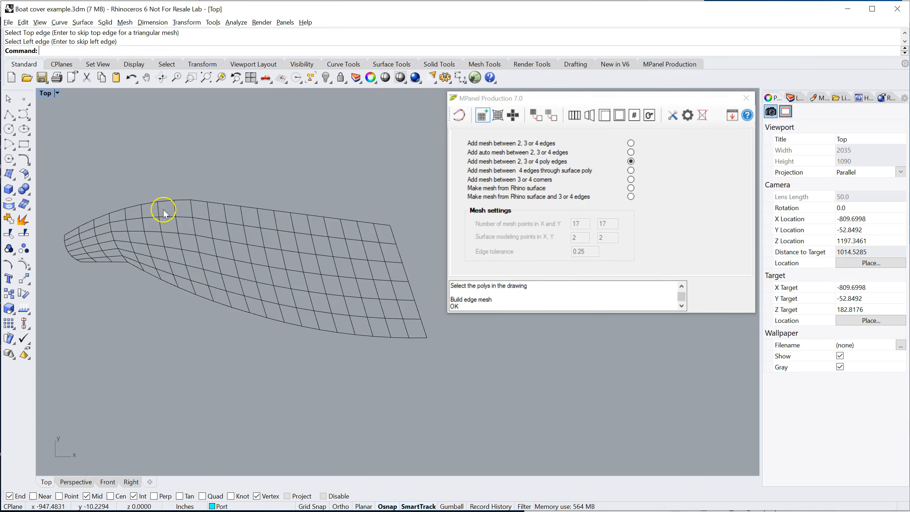
Step: Copy the finished boat cover mesh to the empty area on the right of the original
scroll(150, 263, "up", 5)
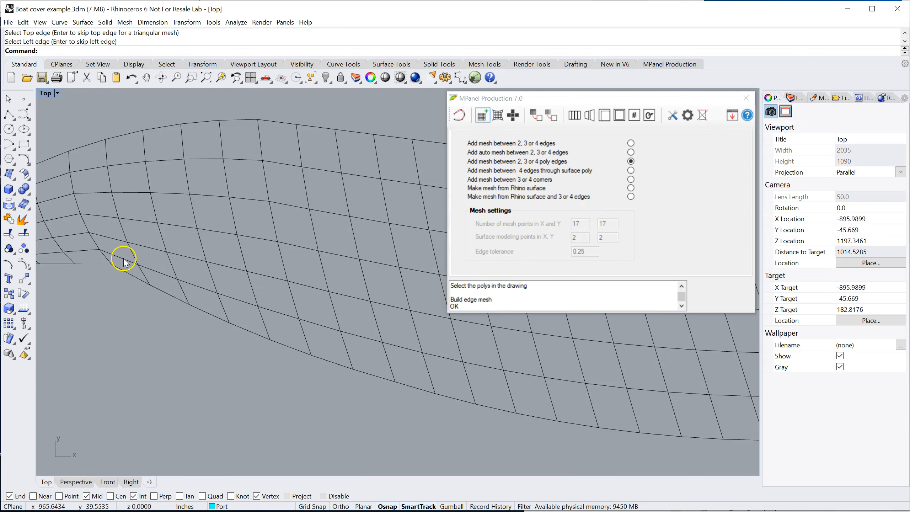
scroll(213, 271, "down", 6)
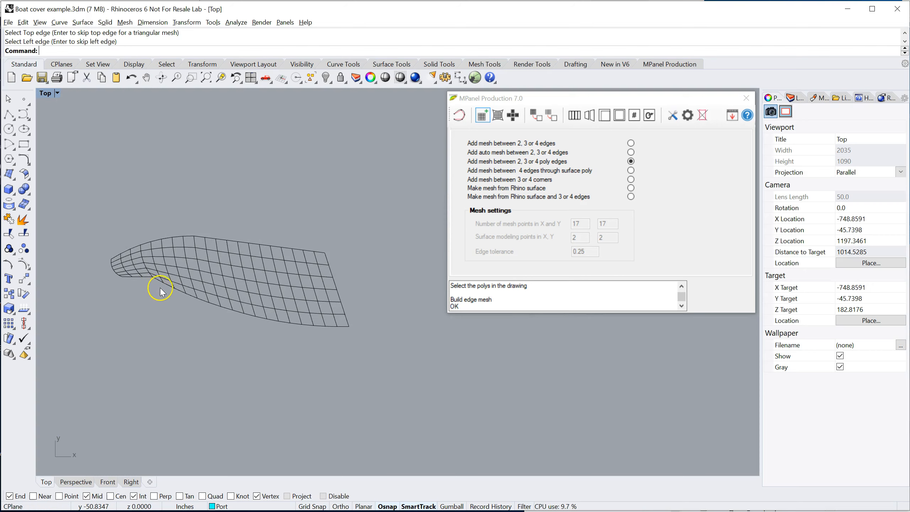
left_click(193, 275)
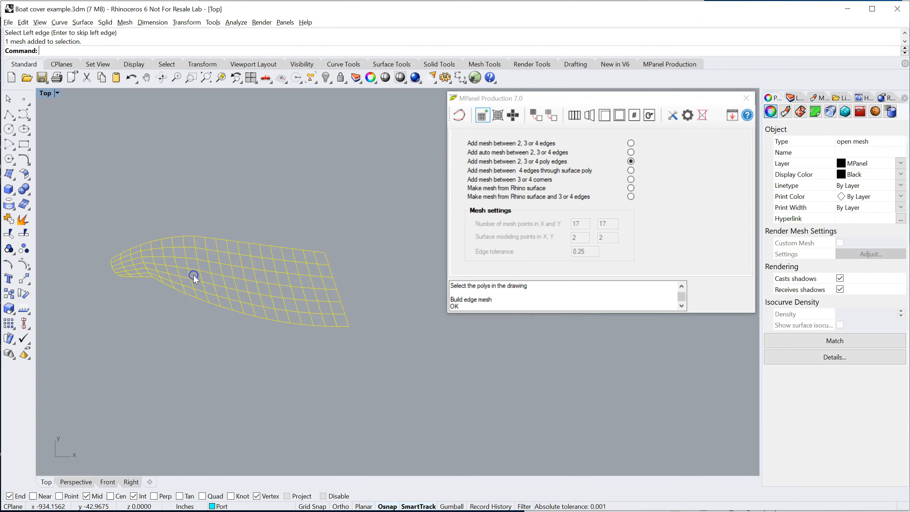
left_click(9, 294)
scroll(81, 324, "down", 3)
left_click(134, 219)
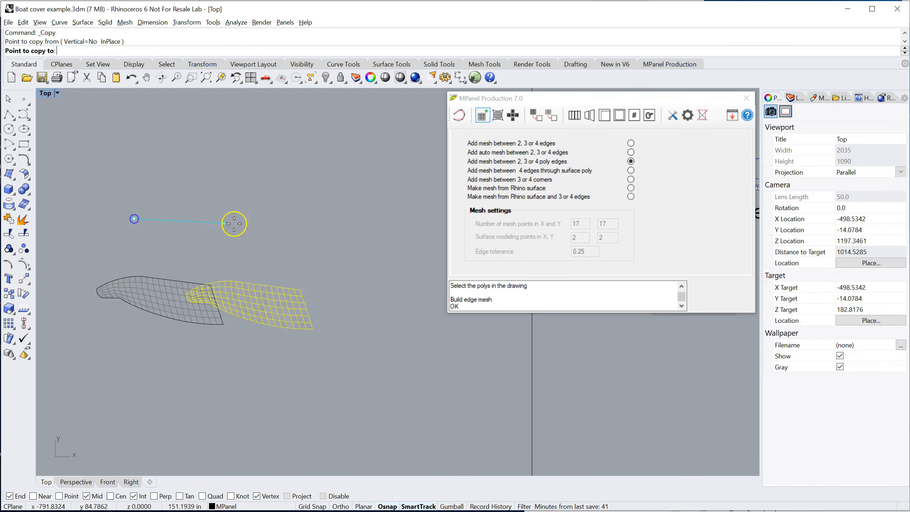
left_click(327, 224)
right_click(339, 215)
scroll(380, 300, "up", 3)
left_click(362, 254)
Step: Convert the copied mesh into 1 panel, using points as panel detail
left_click(337, 298)
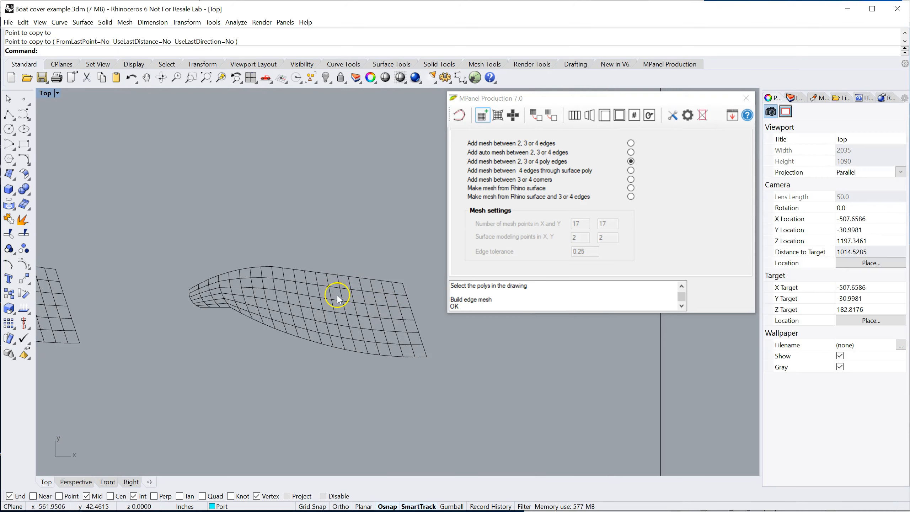
left_click(536, 120)
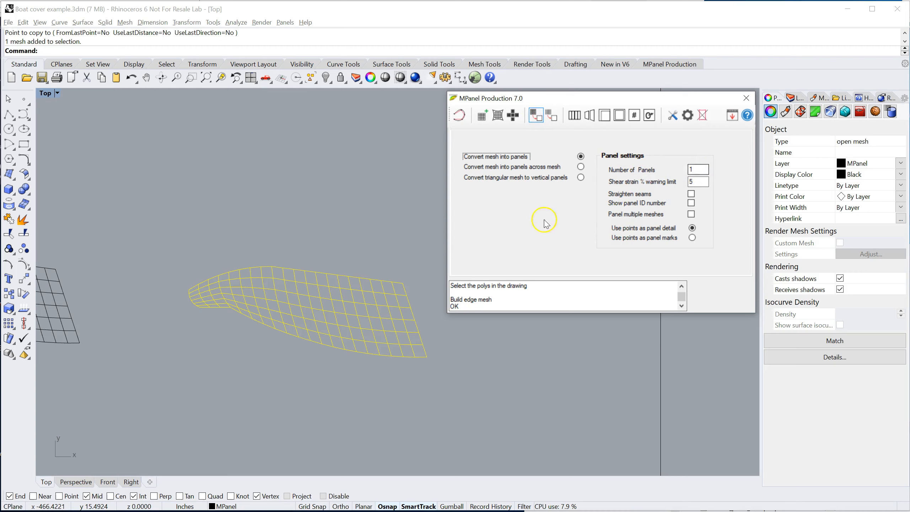
left_click(536, 116)
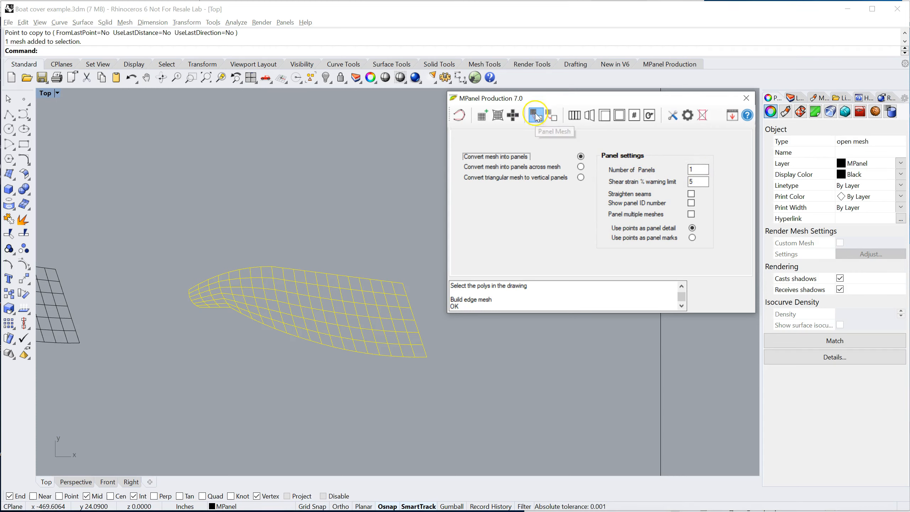
left_click(702, 115)
left_click(390, 283)
scroll(406, 301, "up", 3)
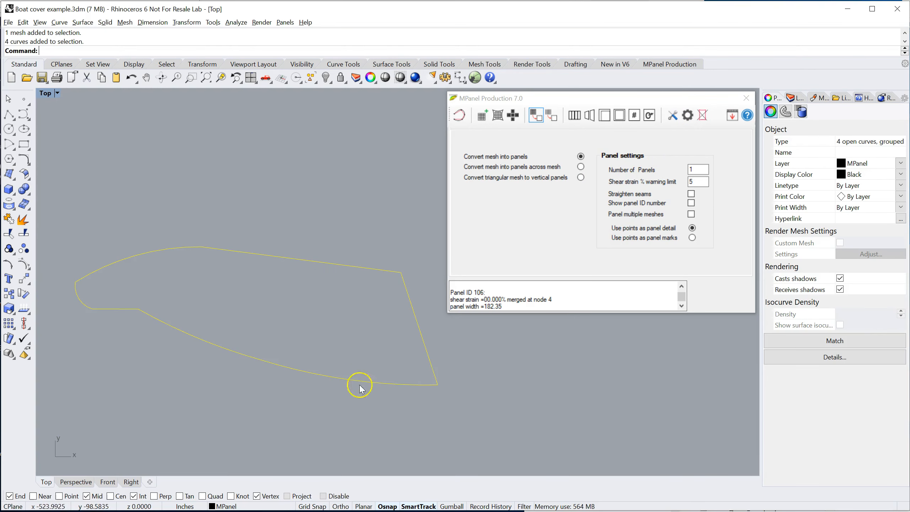
scroll(391, 303, "down", 3)
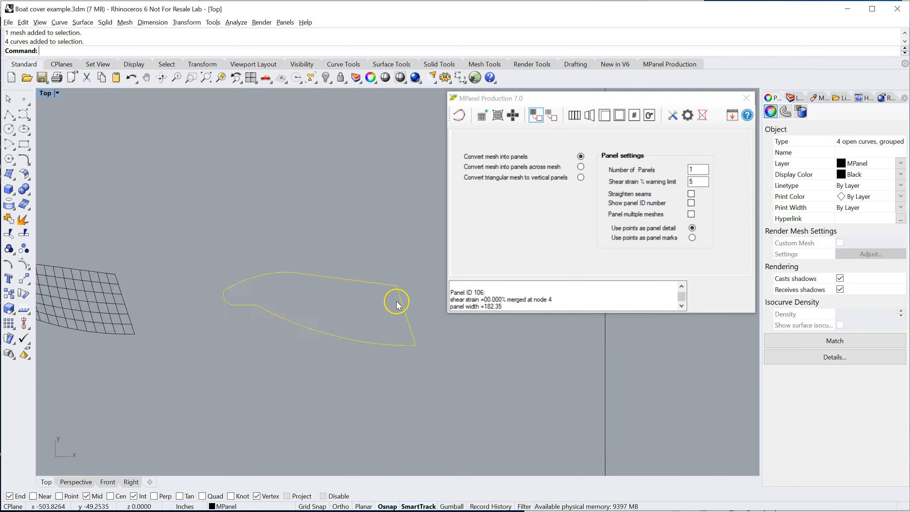
scroll(145, 308, "down", 1)
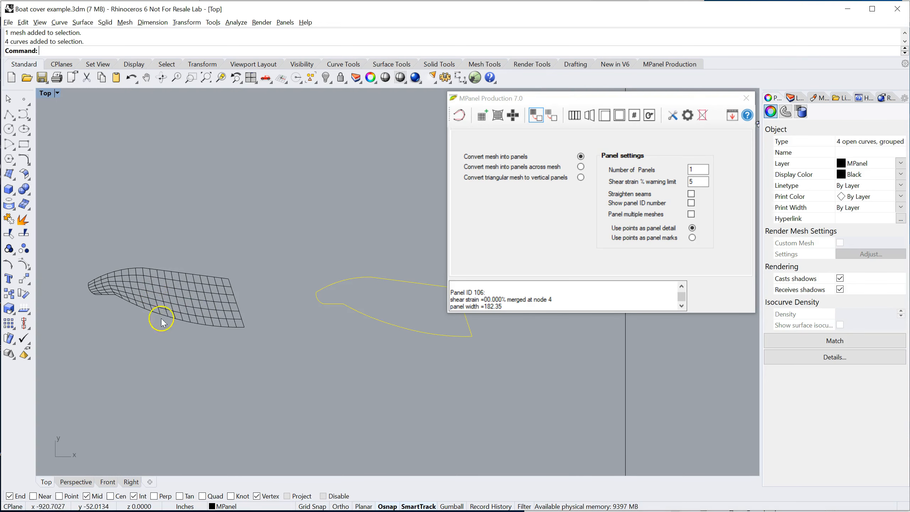